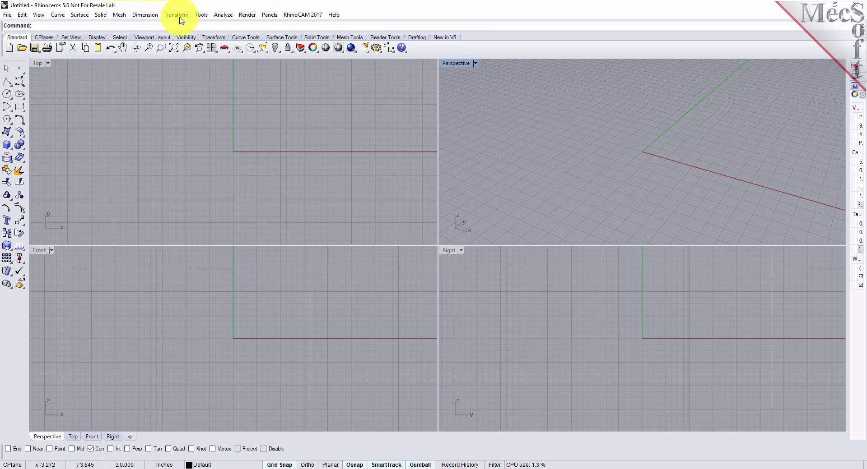
- Load the RhinoCAM 2017 ART module and dock its browser beside the viewports
click(322, 17)
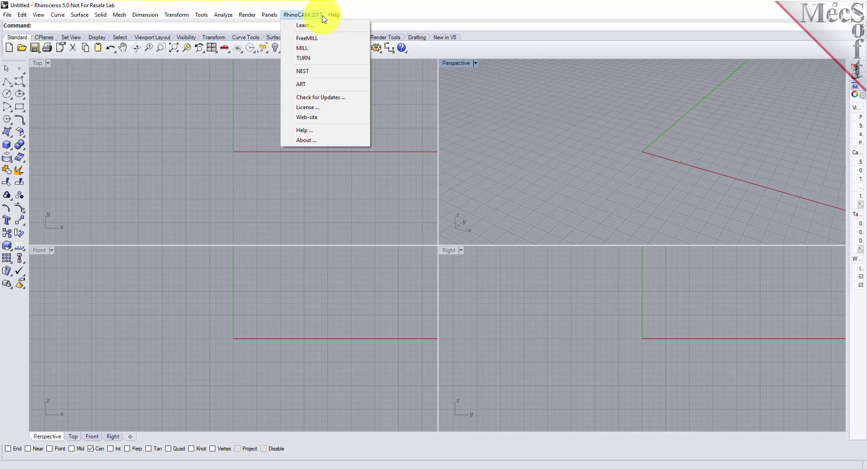
click(327, 85)
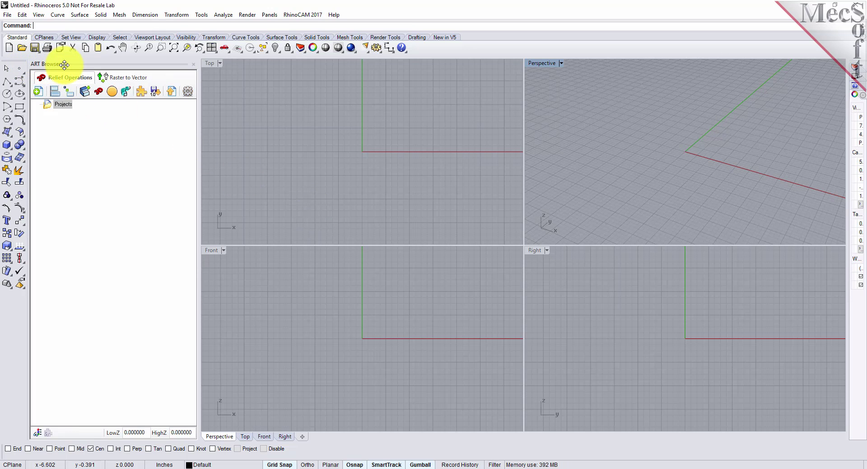
mouse_move(199, 183)
mouse_down()
mouse_move(247, 184)
mouse_move(200, 185)
mouse_up()
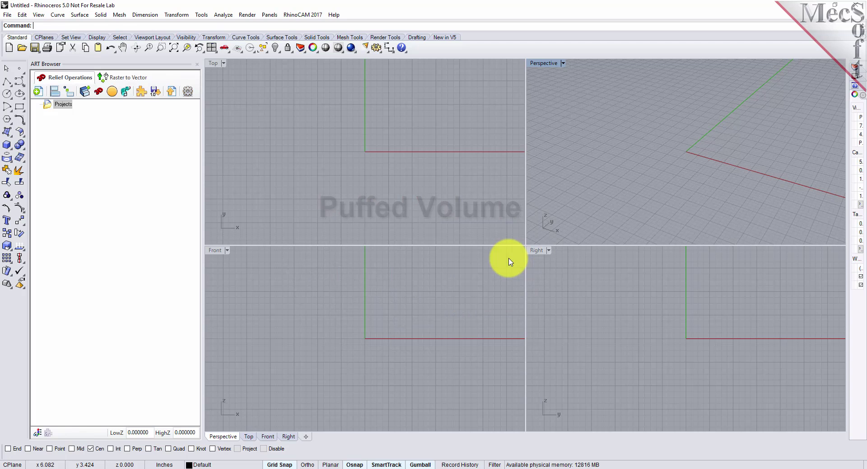
- Open the model ARTQuickStartTutorial.3dm from the QuickStart folder
click(21, 48)
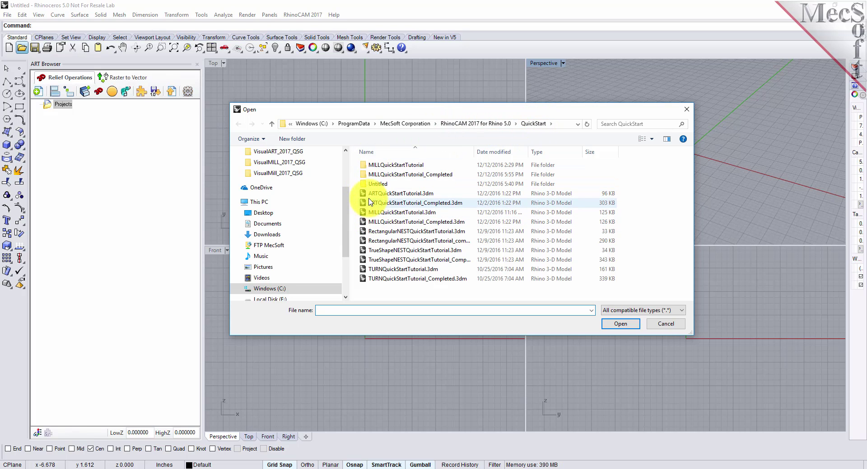
click(420, 197)
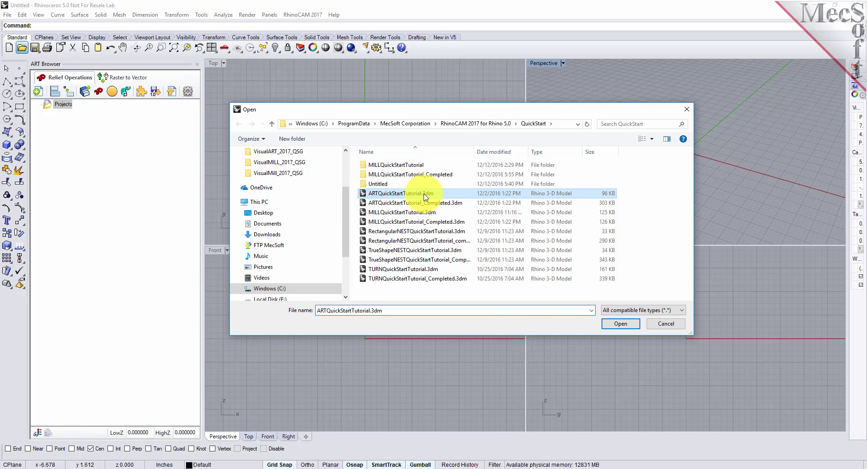
click(614, 324)
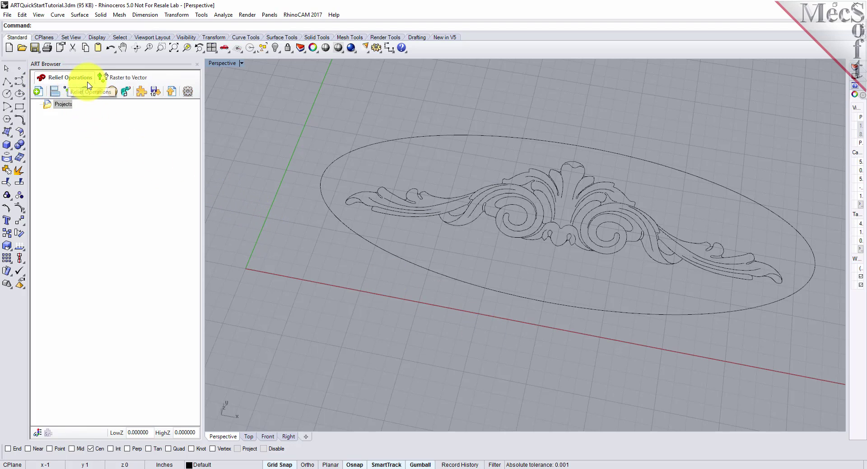
- Generate a new ART project with length 4, width 10 and Fine resolution at 150 dots/inch, and select it
click(43, 96)
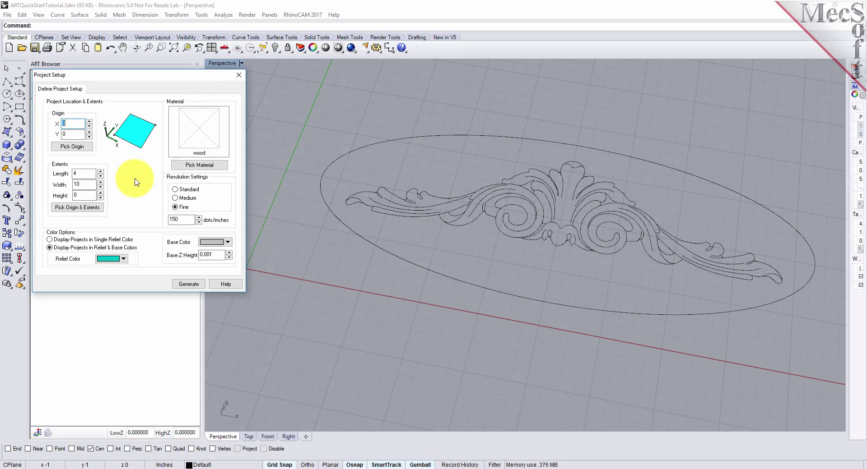
click(81, 173)
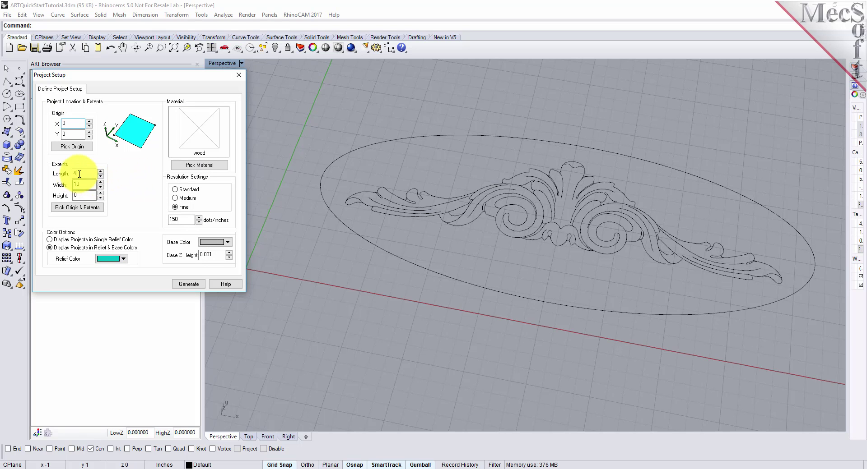
key(Tab)
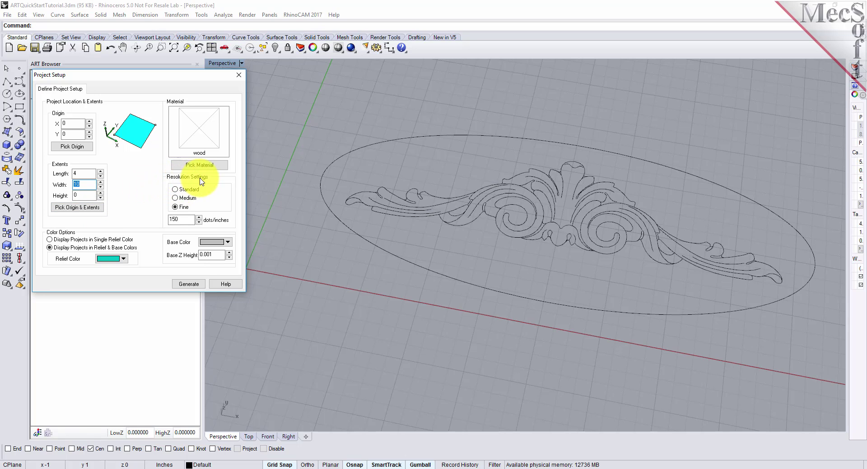
double_click(174, 220)
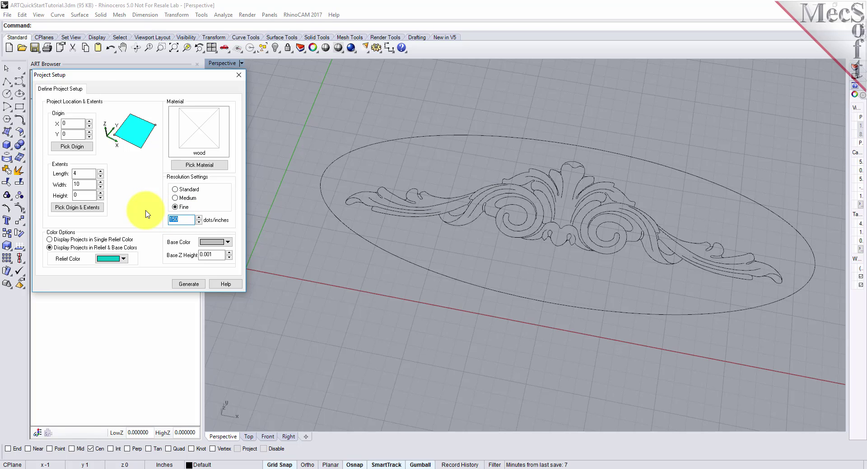
click(185, 284)
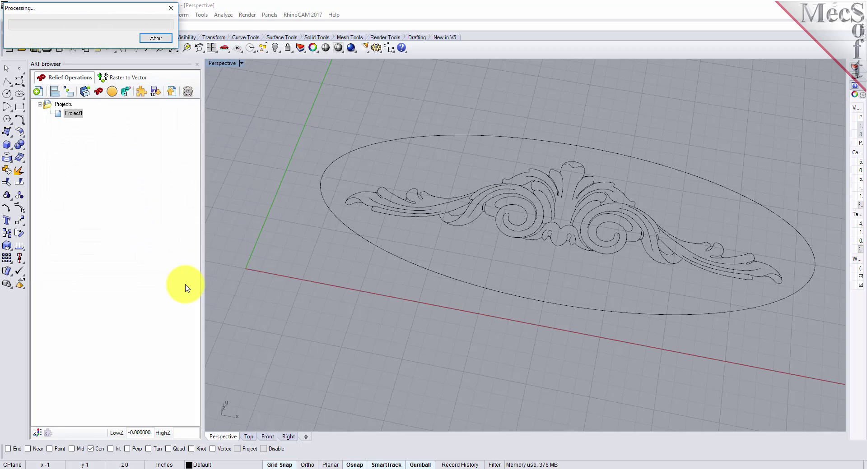
click(69, 115)
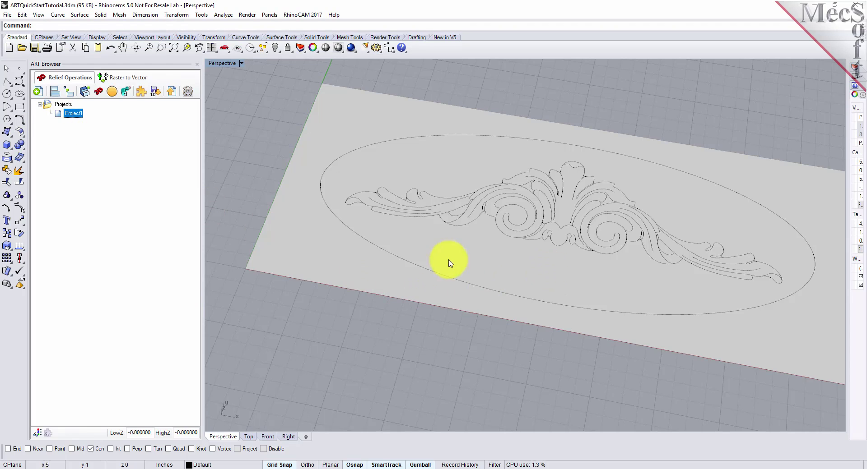
scroll(378, 254, down, 2)
right_drag(512, 296, 492, 250)
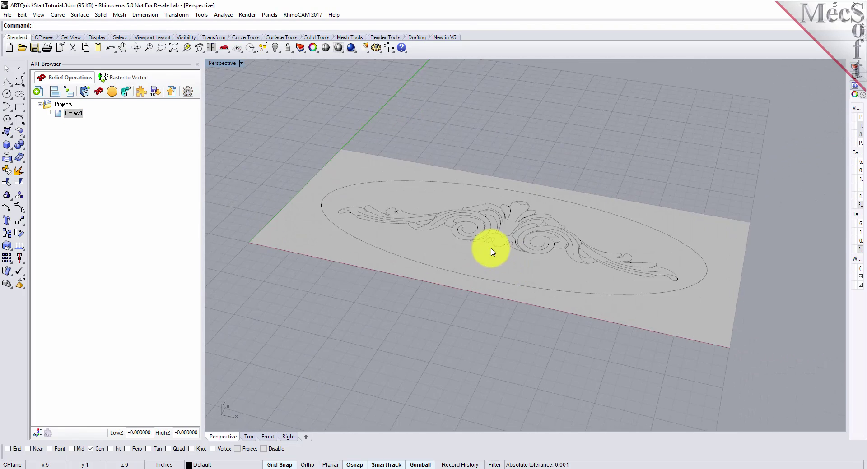
scroll(492, 250, up, 3)
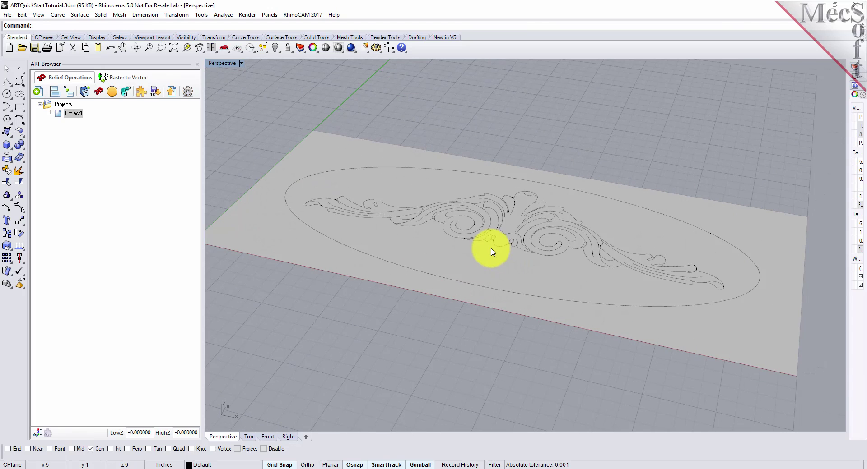
right_click(74, 116)
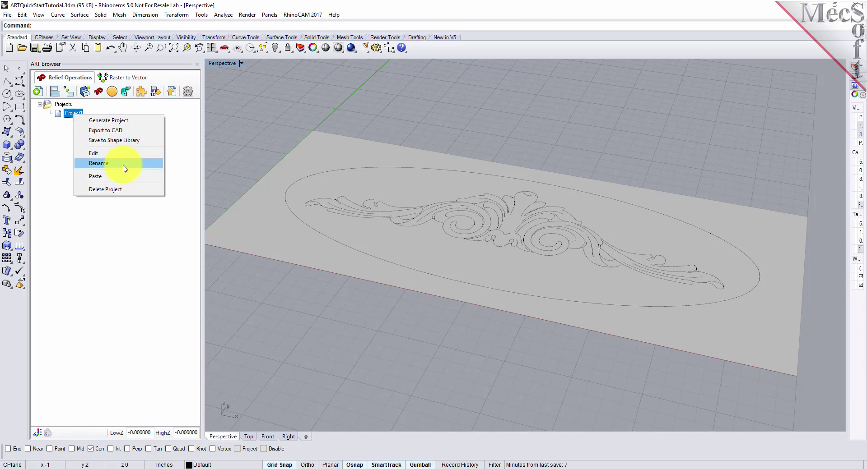
click(159, 238)
right_drag(397, 226, 402, 242)
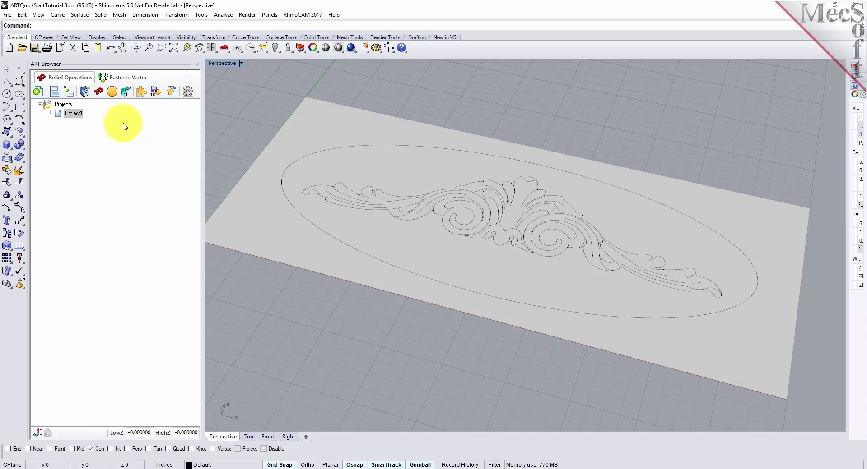
- Start a Sweep operation on the project and choose the convex round cross-section
click(127, 94)
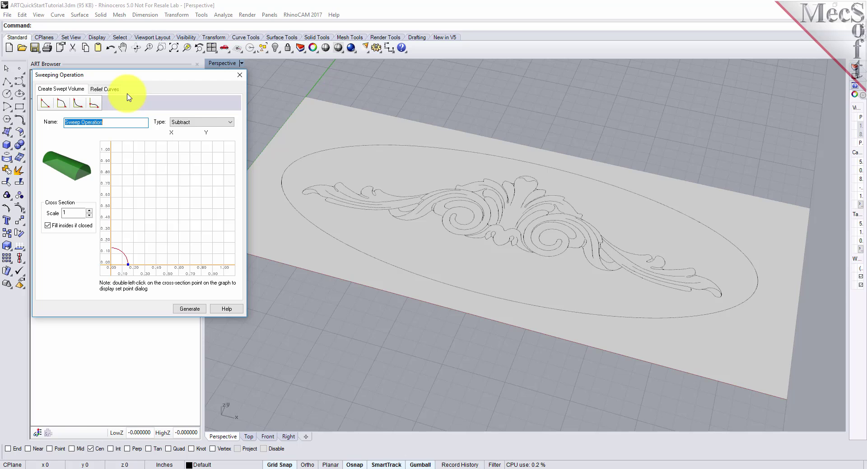
click(45, 103)
click(78, 104)
click(94, 104)
click(67, 106)
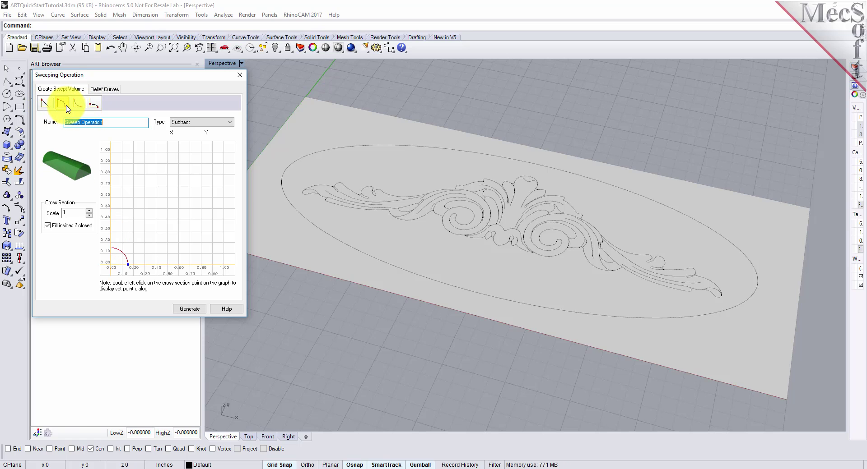
- Set the sweep type to Add, keep the scale at 1, and enlarge the round cross-section to a radius of about 0.18
click(230, 122)
click(190, 131)
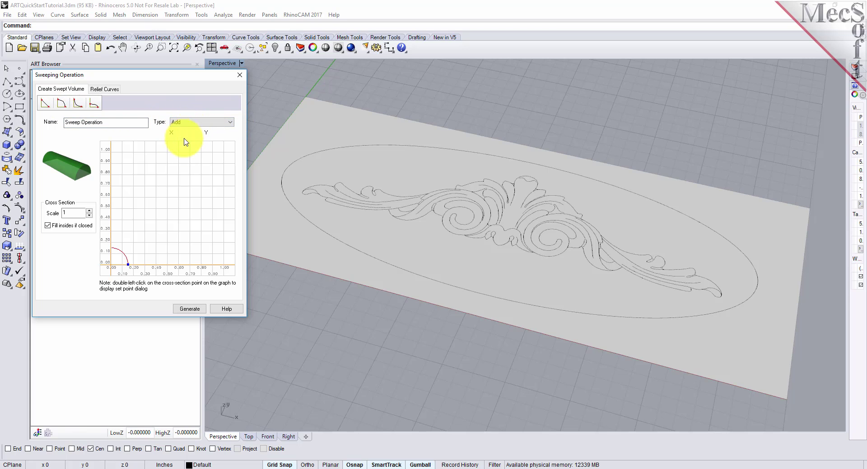
double_click(72, 213)
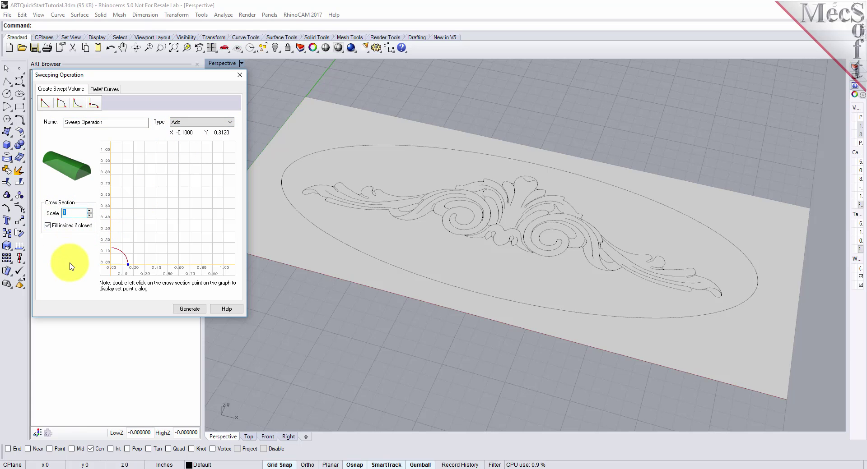
mouse_move(128, 265)
mouse_down()
mouse_move(144, 265)
mouse_move(207, 219)
mouse_move(219, 239)
mouse_move(139, 216)
mouse_move(133, 271)
mouse_up()
click(132, 270)
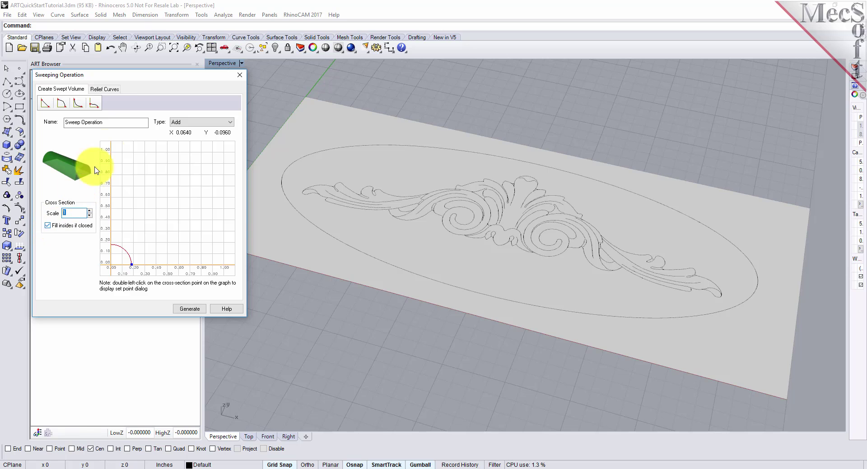
- Assign the outer ellipse as the sweep's border curve and generate the swept volume
click(105, 91)
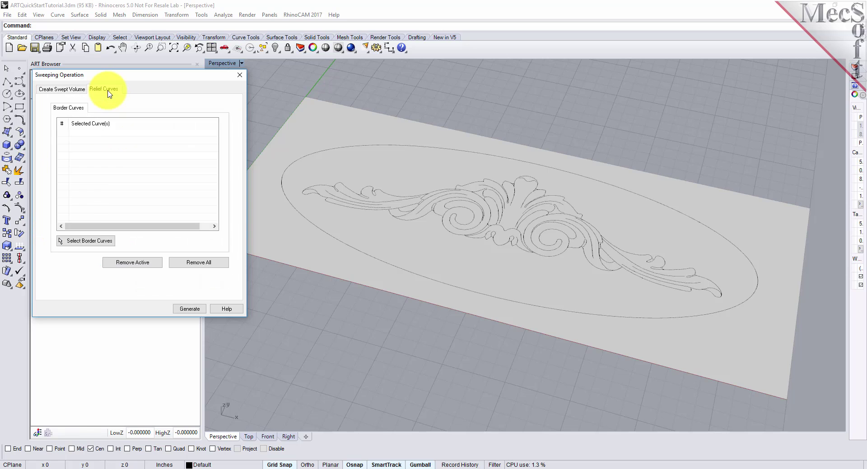
click(86, 244)
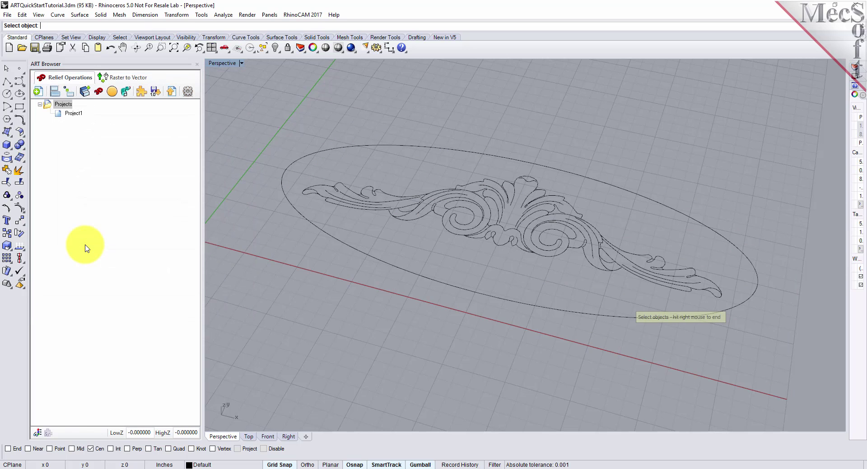
click(403, 270)
right_click(375, 269)
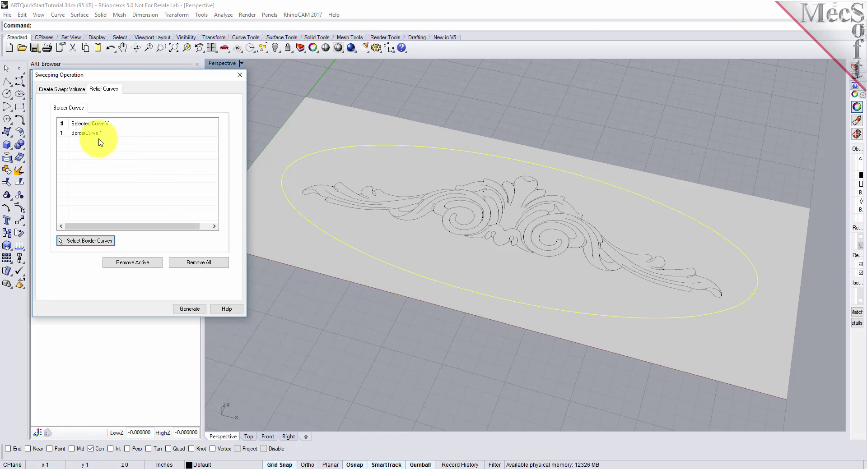
click(70, 134)
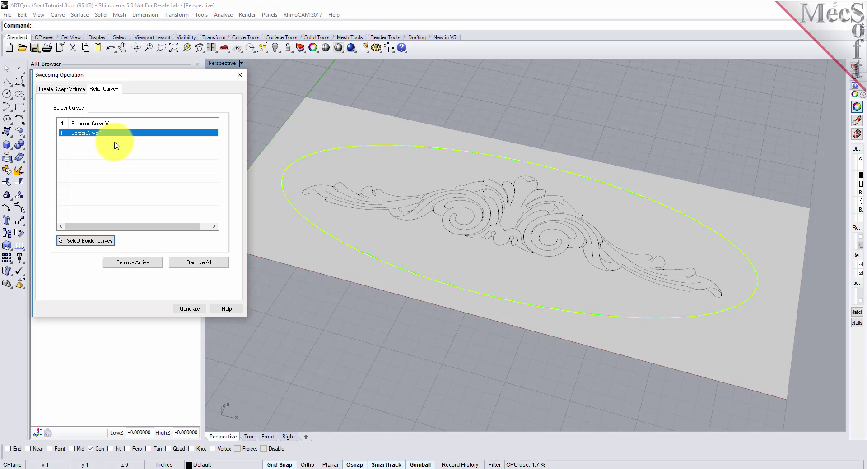
click(184, 308)
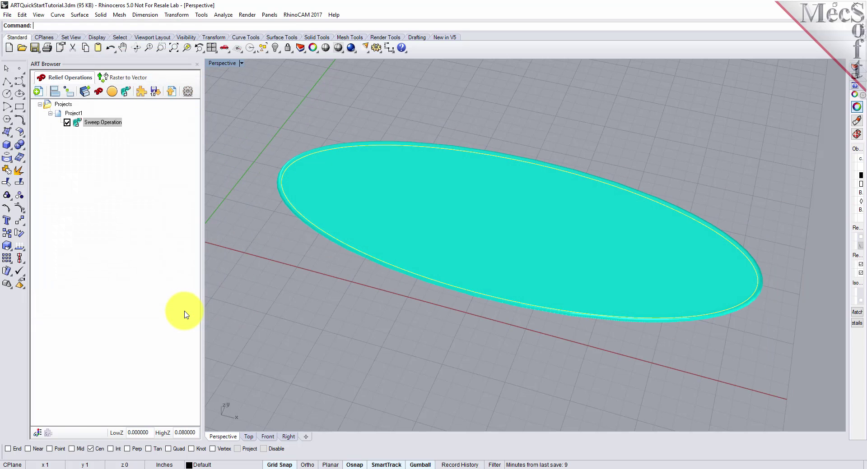
click(340, 298)
right_drag(511, 326, 497, 310)
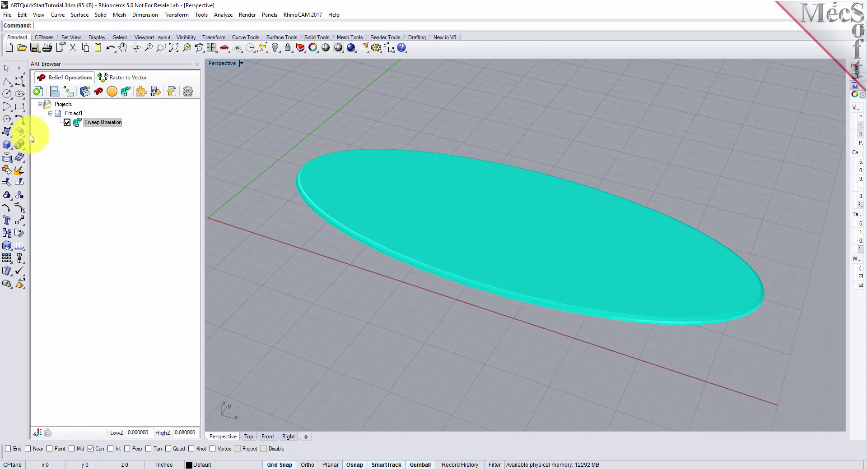
- Start a Puff operation after the Sweep Operation, using the round profile and the Add type
click(77, 125)
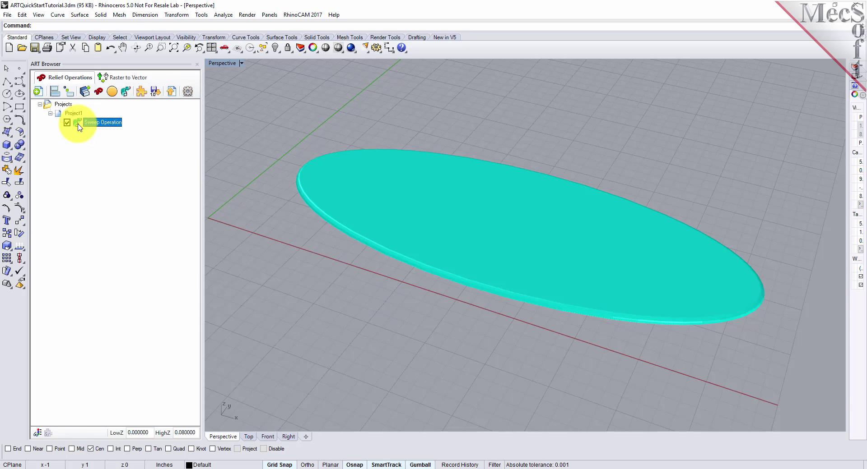
click(116, 95)
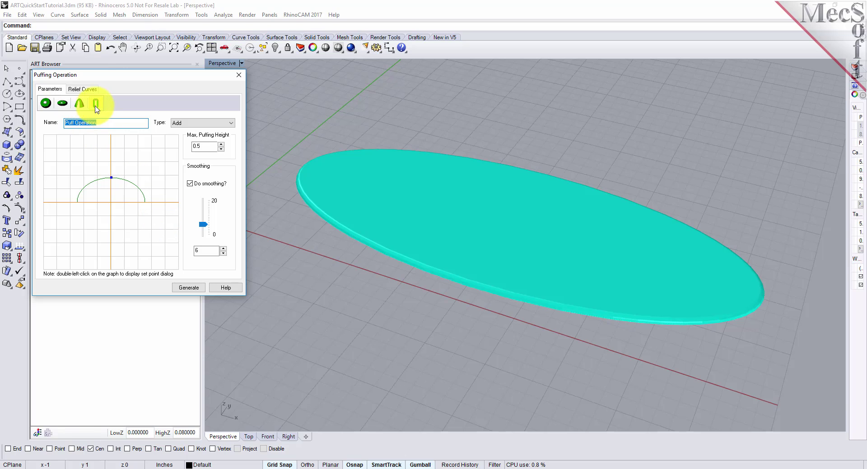
click(46, 106)
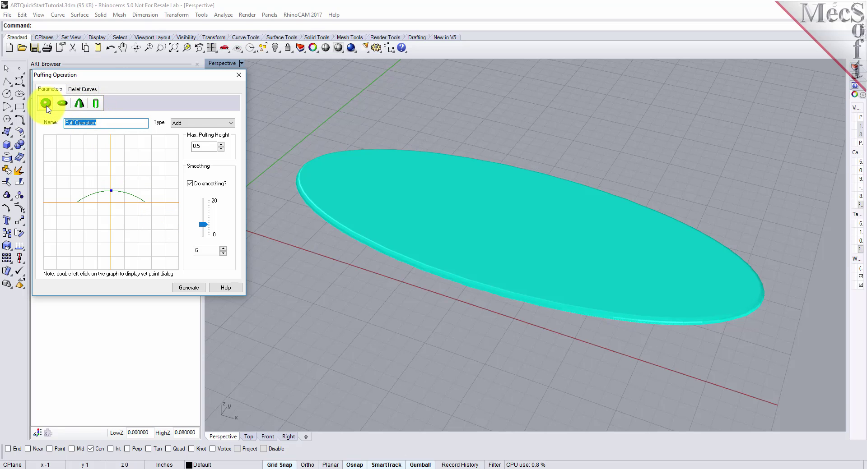
click(231, 123)
click(186, 131)
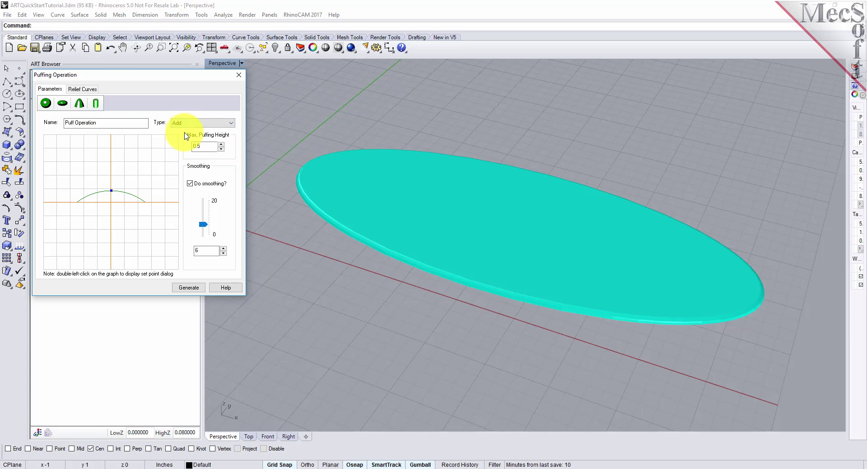
- Keep the maximum puffing height at 0.5, raise the peak of the puff profile arc, and leave smoothing enabled
double_click(202, 147)
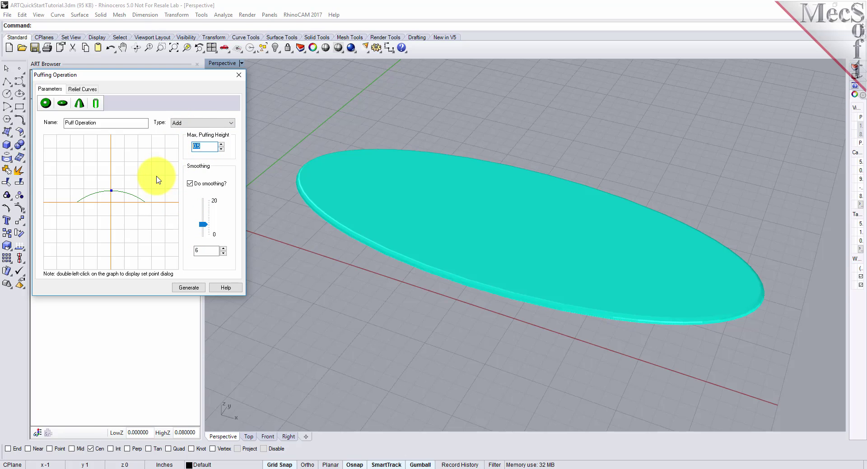
mouse_move(113, 194)
mouse_down()
mouse_move(112, 167)
mouse_move(112, 194)
mouse_move(112, 185)
mouse_up()
click(208, 250)
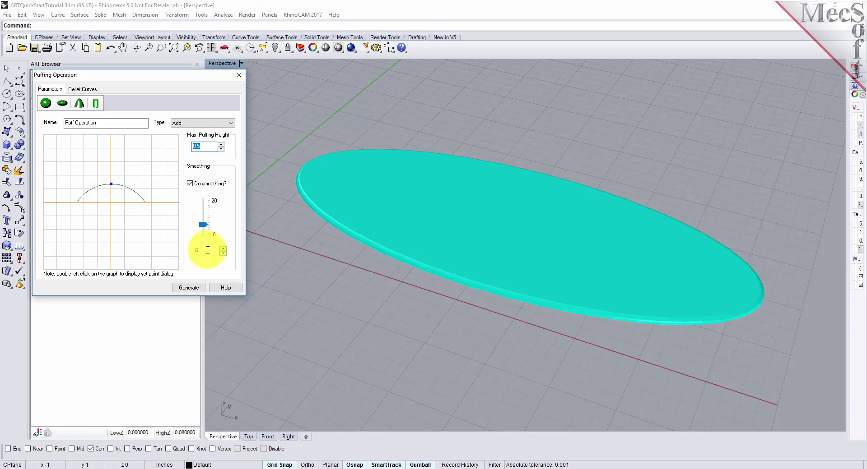
click(190, 184)
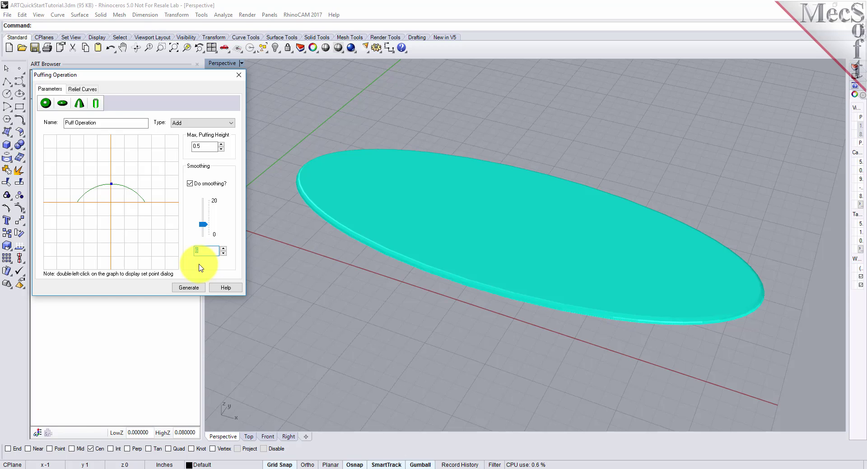
- Assign the outer outline of the scroll ornament as the puff operation's border curve
click(81, 89)
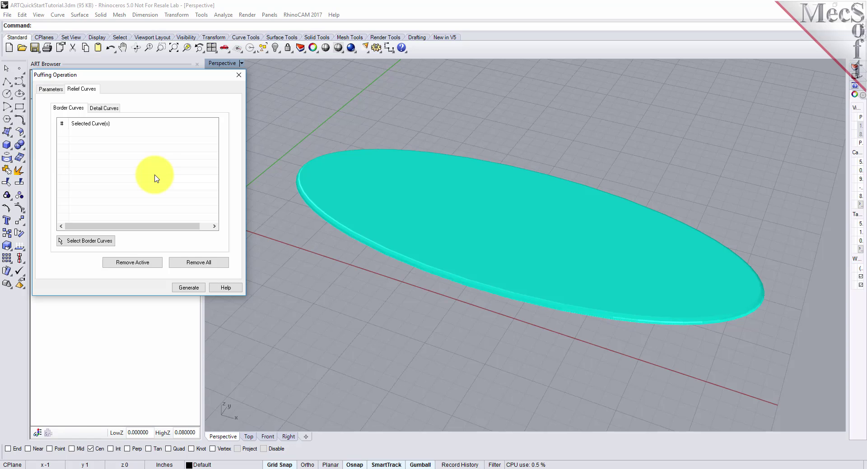
click(107, 242)
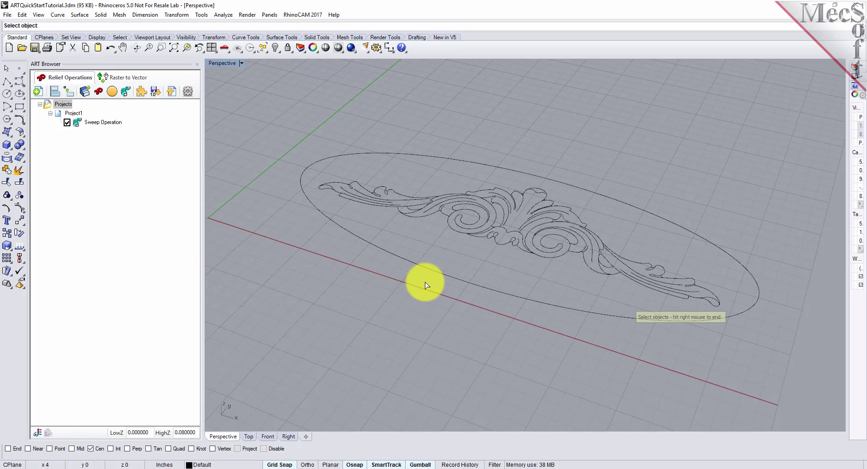
click(426, 216)
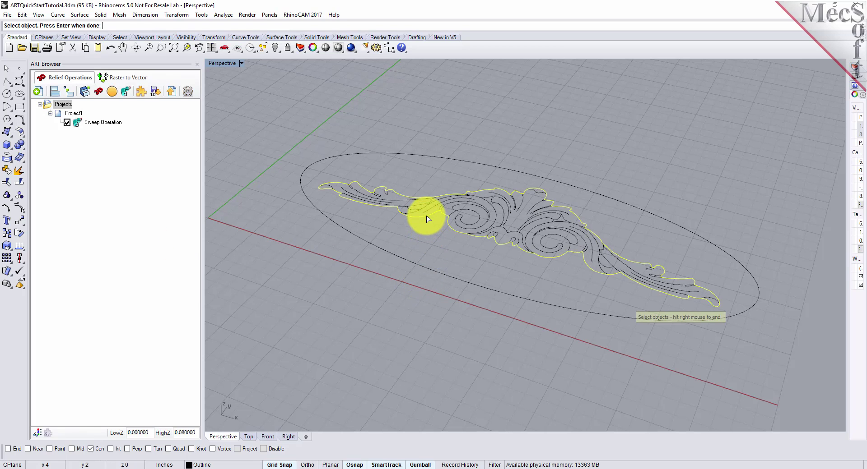
right_click(427, 223)
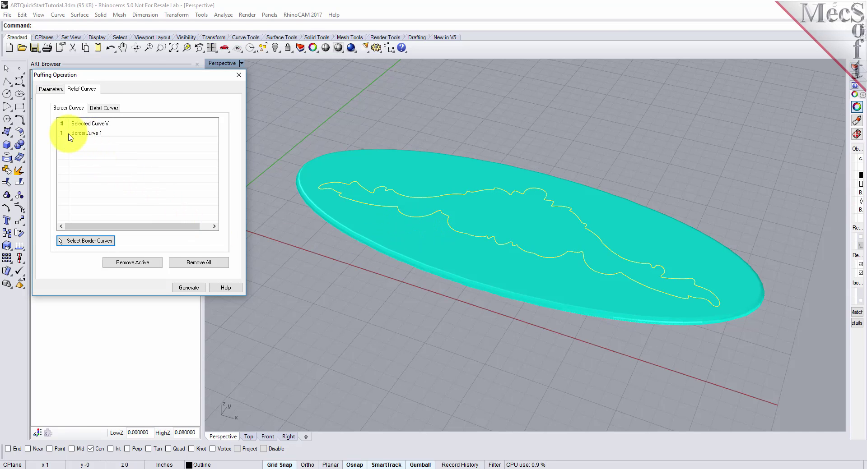
click(96, 135)
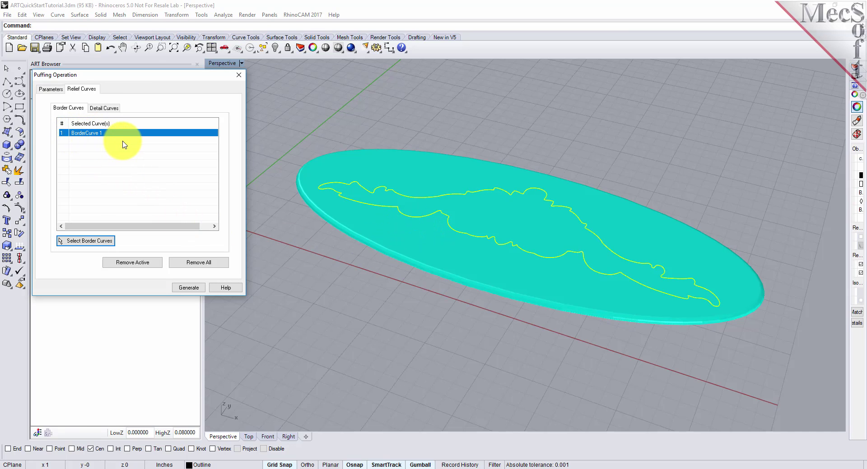
- Assign all inner curves of the scroll ornament as the puff's detail curves, leaving out its outer outline
click(111, 111)
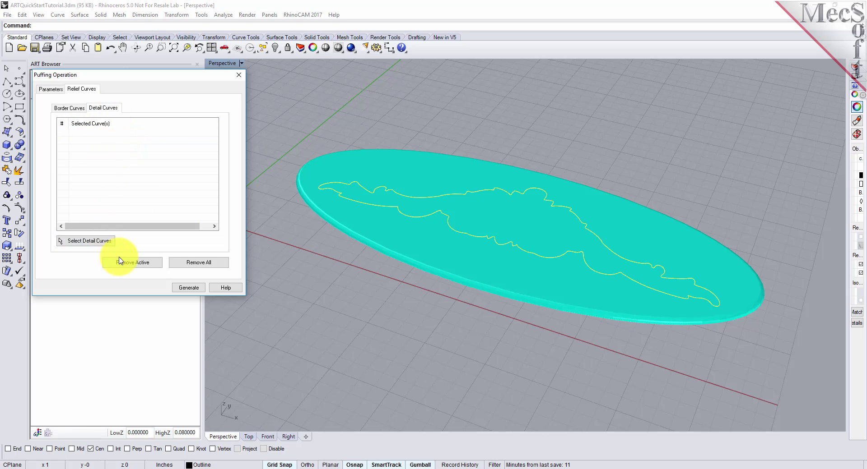
click(109, 242)
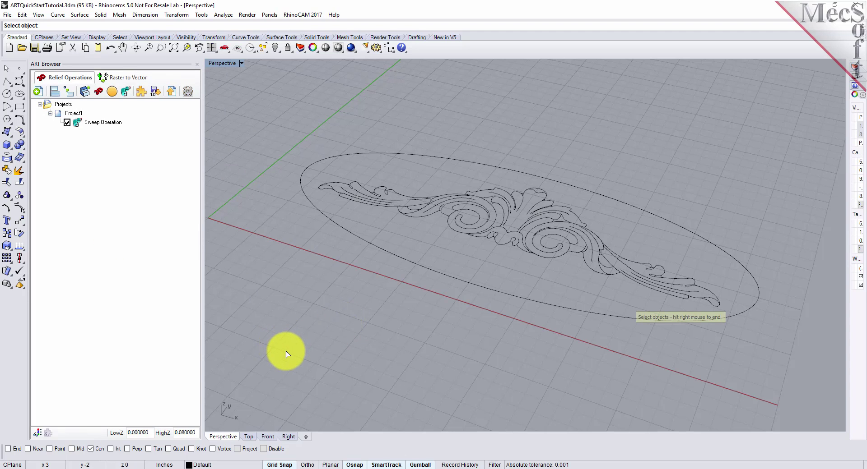
drag(286, 351, 725, 143)
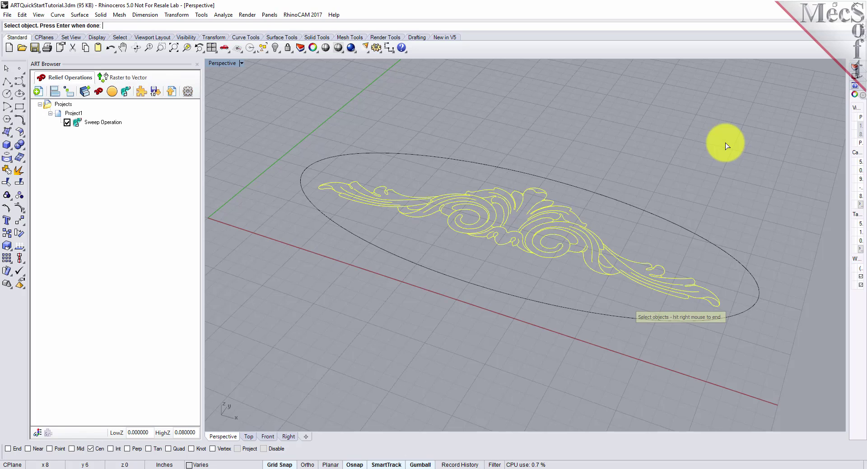
click(419, 218)
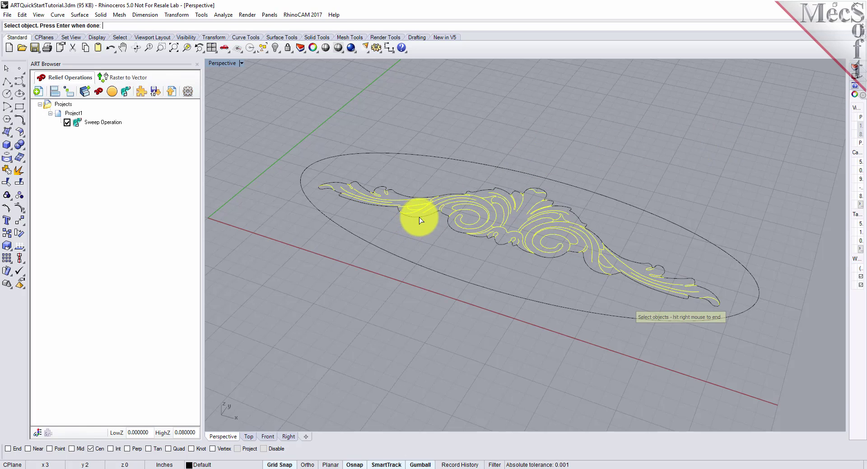
right_click(462, 255)
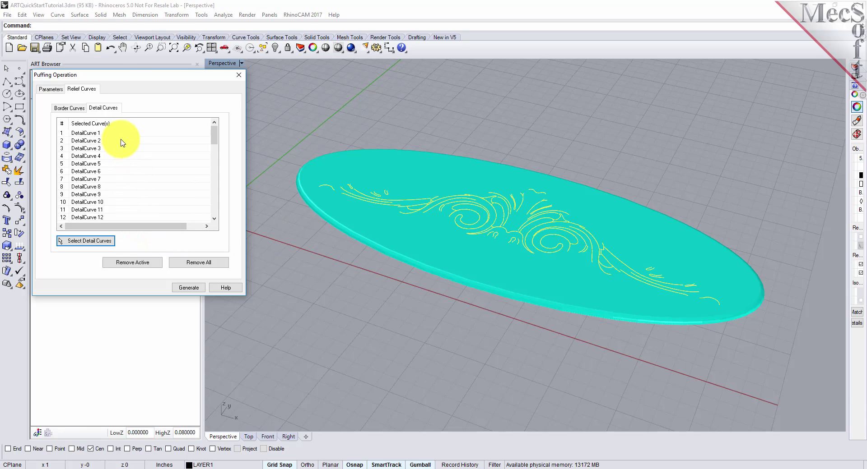
- Check several of the selected detail curves, including DetailCurve 9 and DetailCurve 6, and generate the puffed volume
click(100, 133)
click(100, 149)
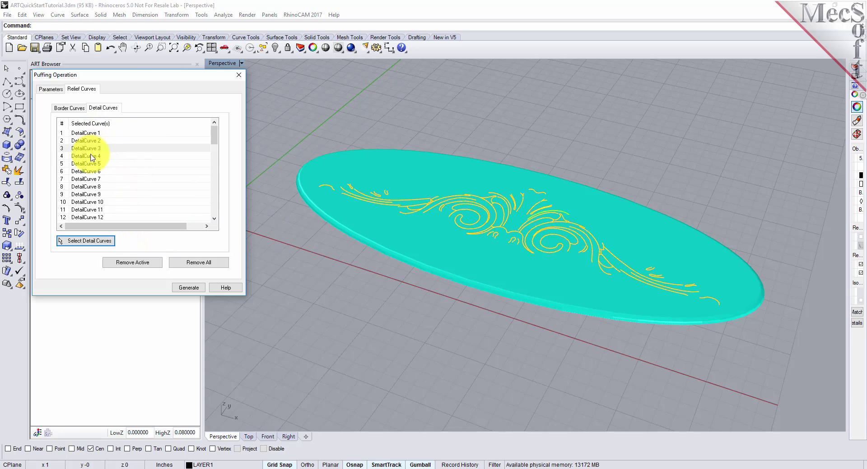
click(91, 179)
click(90, 189)
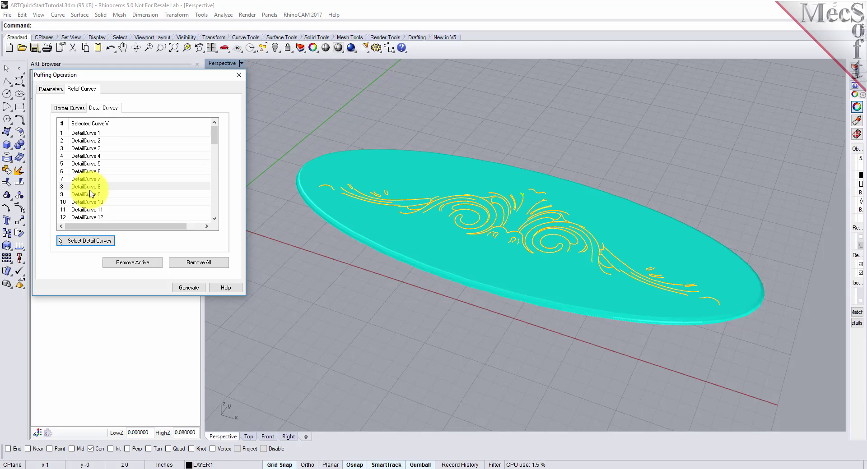
click(91, 195)
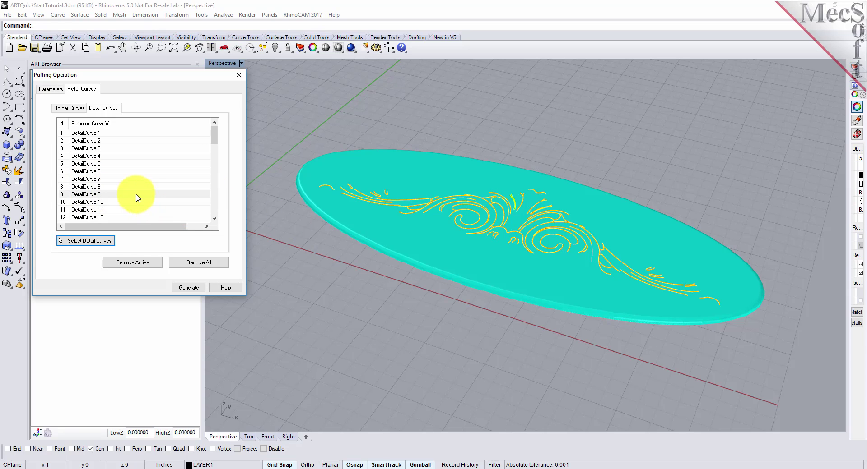
click(97, 173)
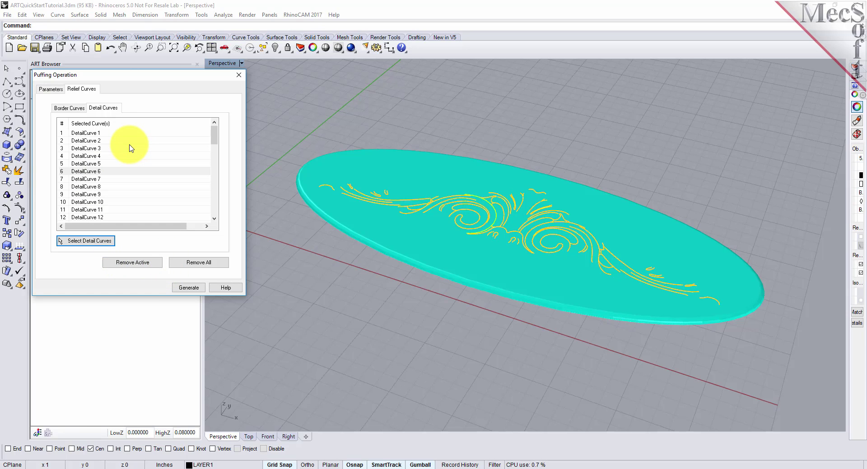
click(189, 287)
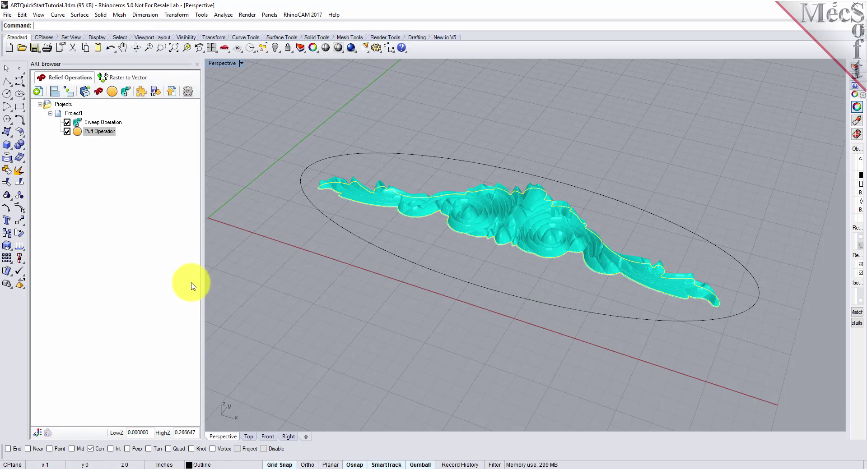
- Examine the puffed scroll ornament up close and from a lower viewing angle
click(86, 132)
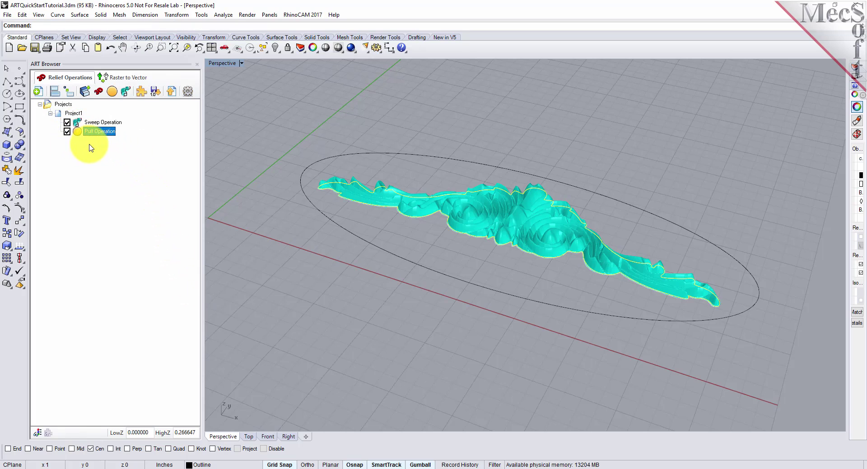
mouse_move(564, 324)
right_down()
mouse_move(537, 302)
mouse_move(527, 246)
mouse_move(528, 148)
mouse_move(546, 207)
mouse_move(573, 208)
mouse_move(567, 379)
mouse_move(555, 258)
right_up()
scroll(555, 259, up, 5)
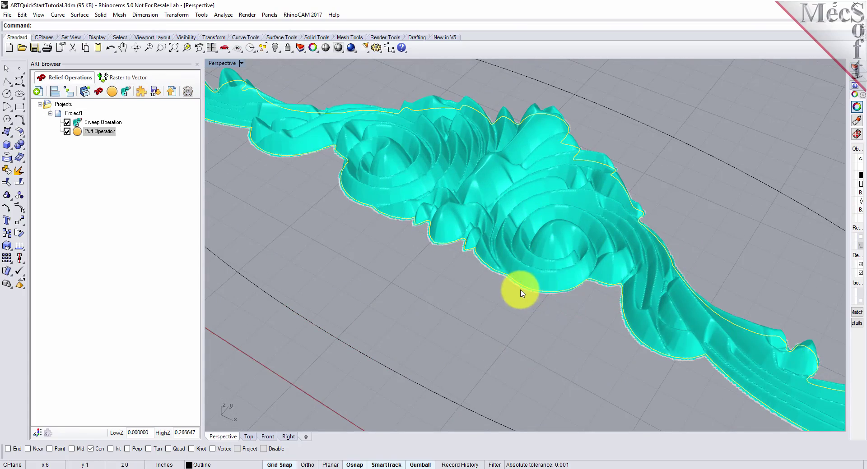
scroll(579, 285, down, 5)
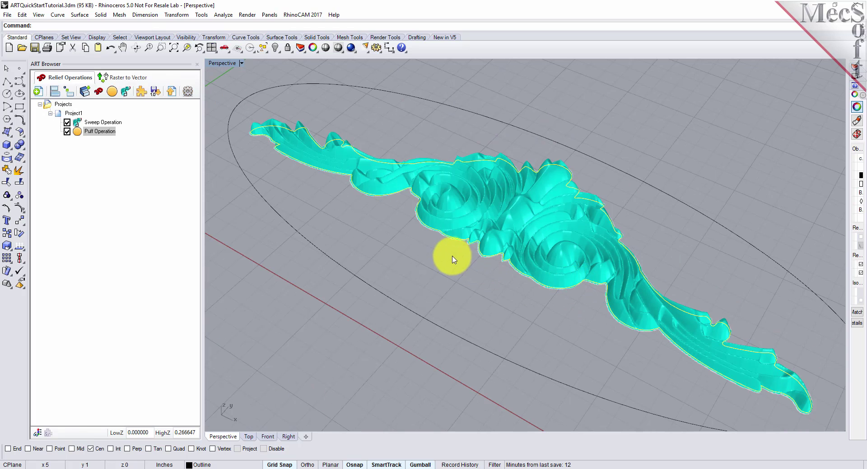
scroll(465, 263, down, 2)
right_drag(594, 342, 605, 323)
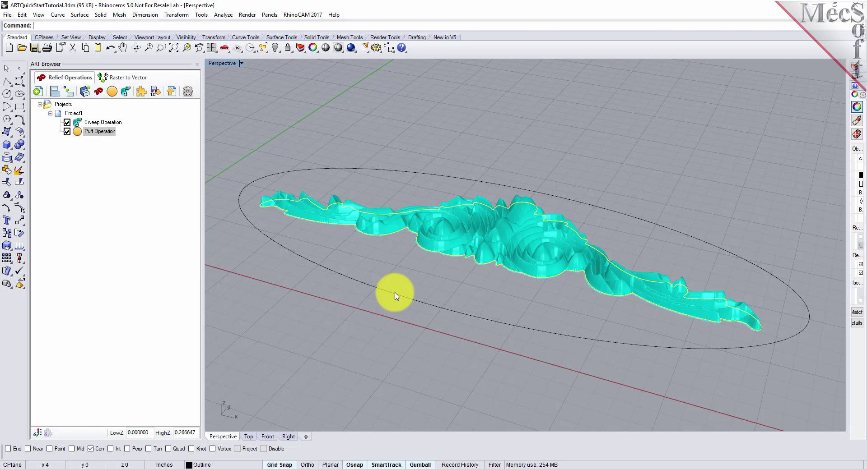
- Start a 3D Relief operation after the Puff Operation, using the image Texture.jpg from the QuickStart folder
click(78, 132)
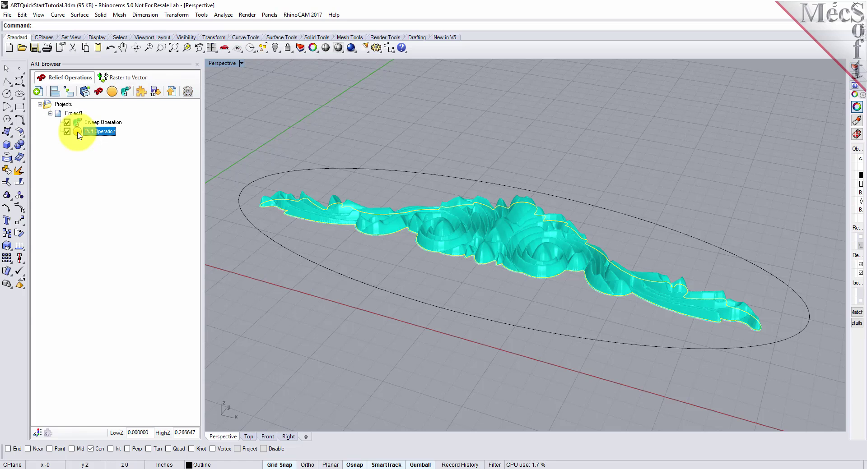
click(104, 96)
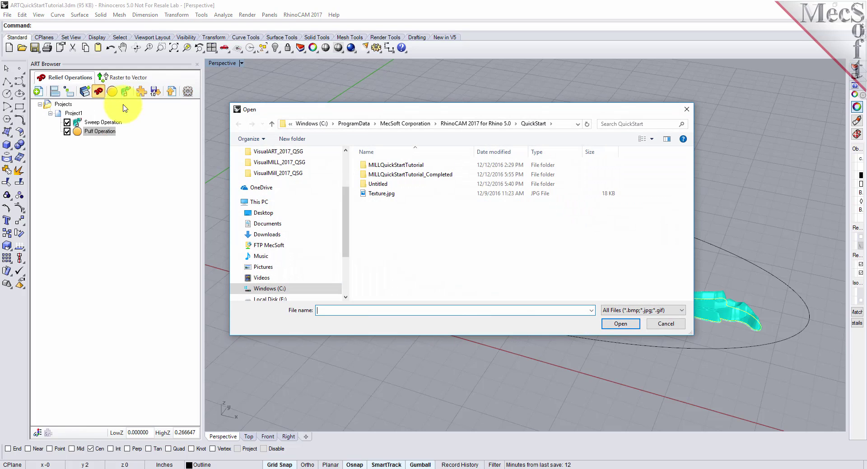
click(364, 195)
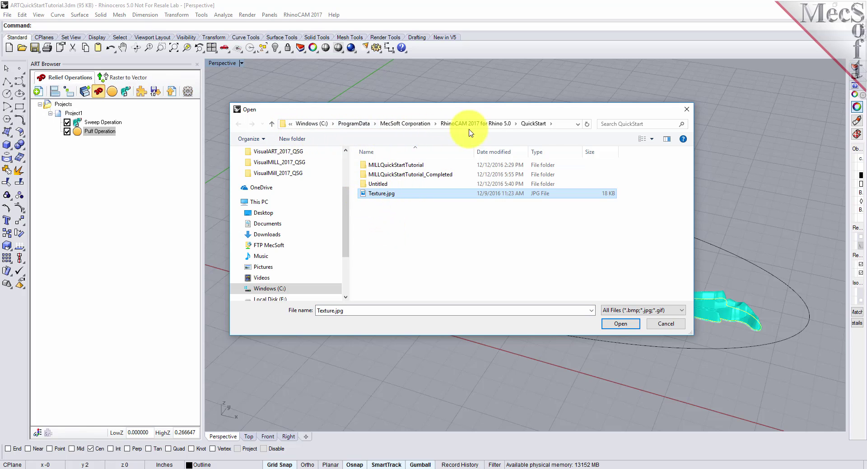
click(620, 324)
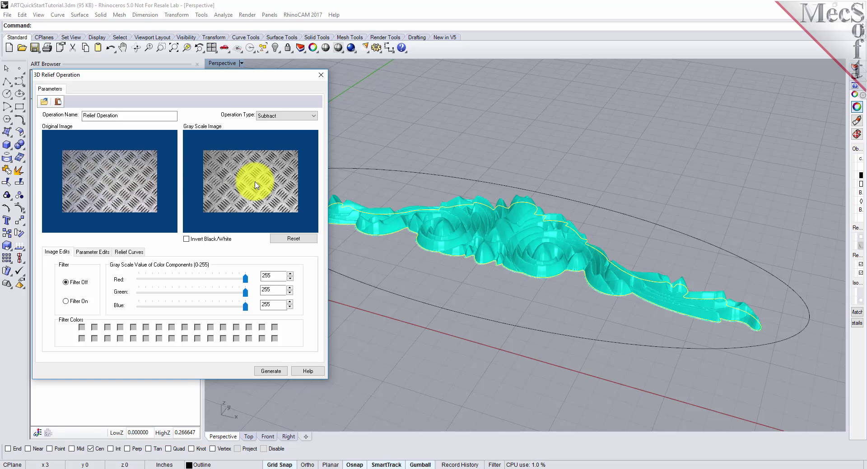
- Set the relief operation type to Add and invert the black and white of its grayscale image
click(313, 116)
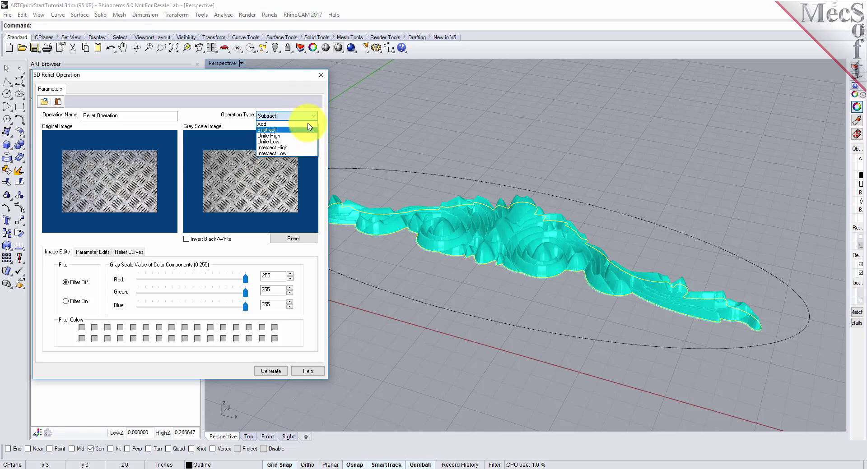
click(277, 125)
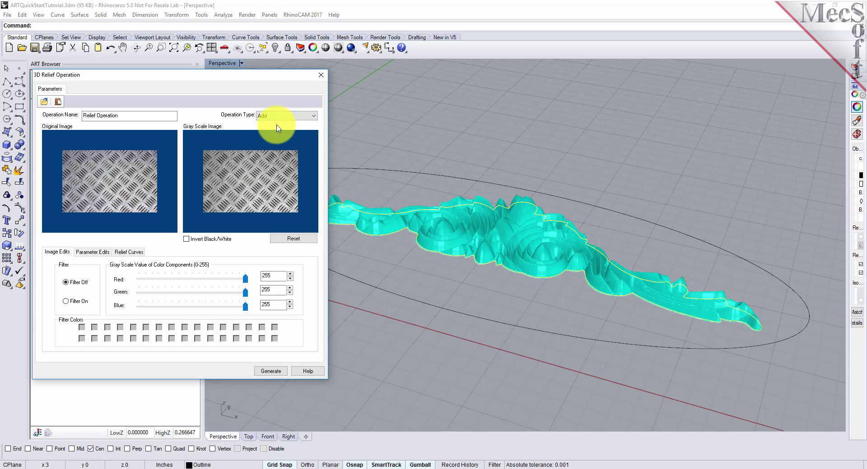
click(187, 239)
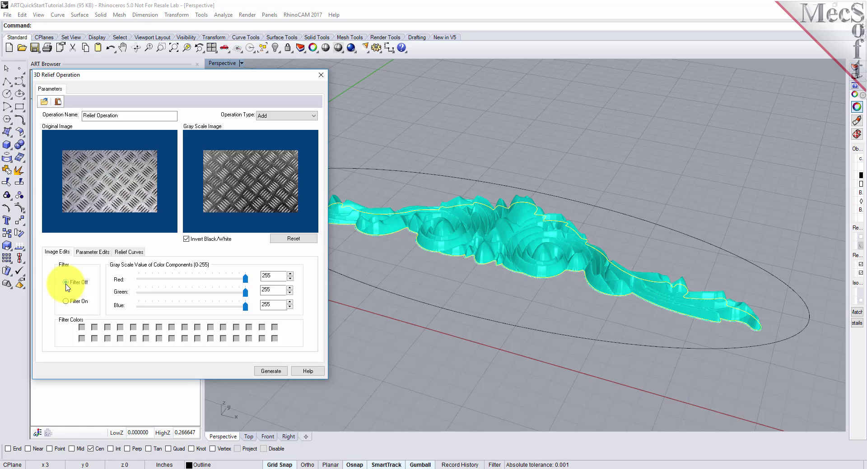
- Disable the image size and aspect ratio constraints for the relief, and set its width to 10 and height to 4
click(92, 252)
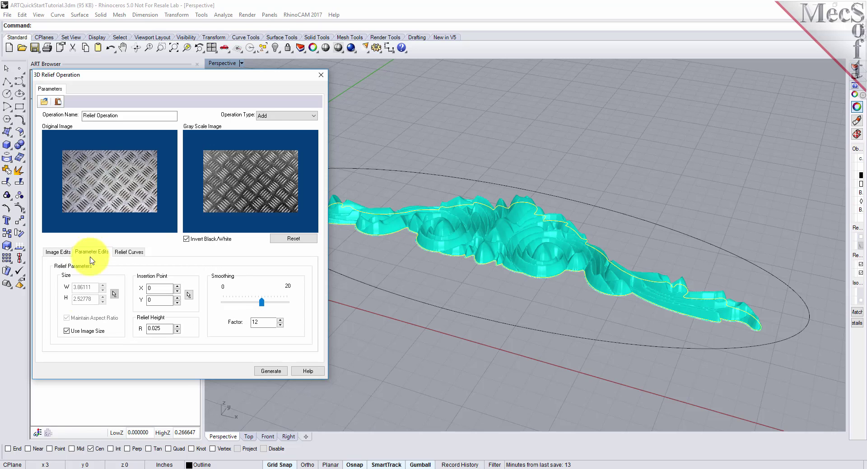
click(67, 332)
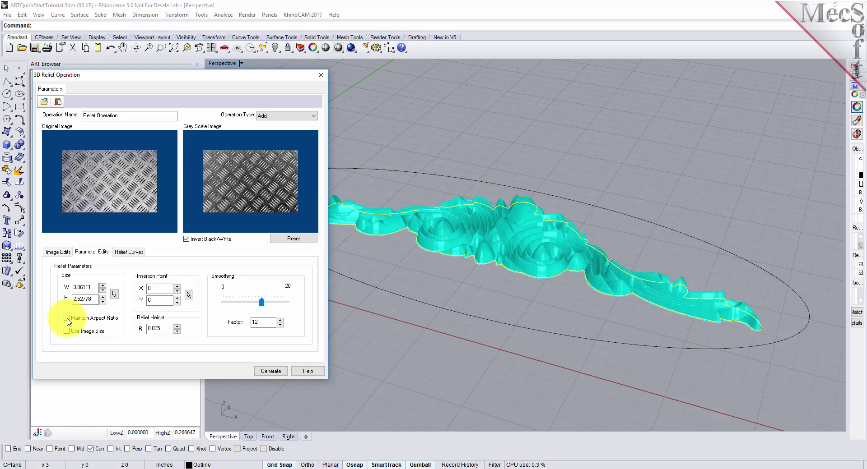
double_click(75, 288)
text(10)
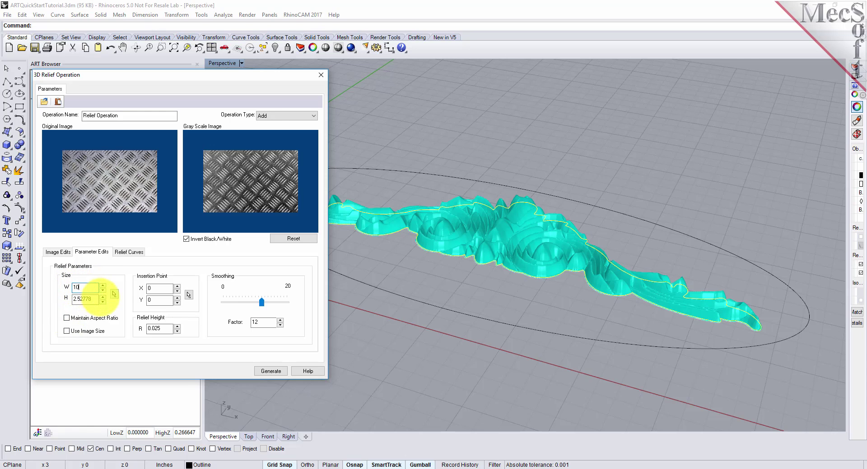
drag(97, 301, 66, 299)
text(4)
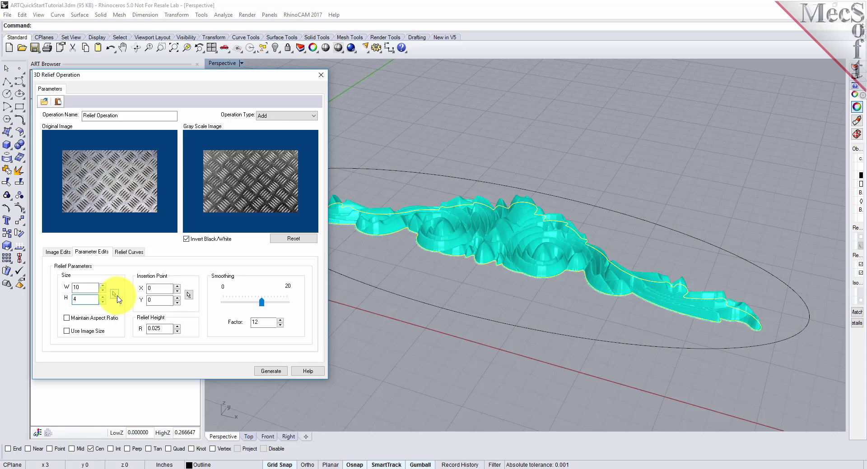
- Keep the relief height at 0.025 and the smoothing factor at 12
click(168, 331)
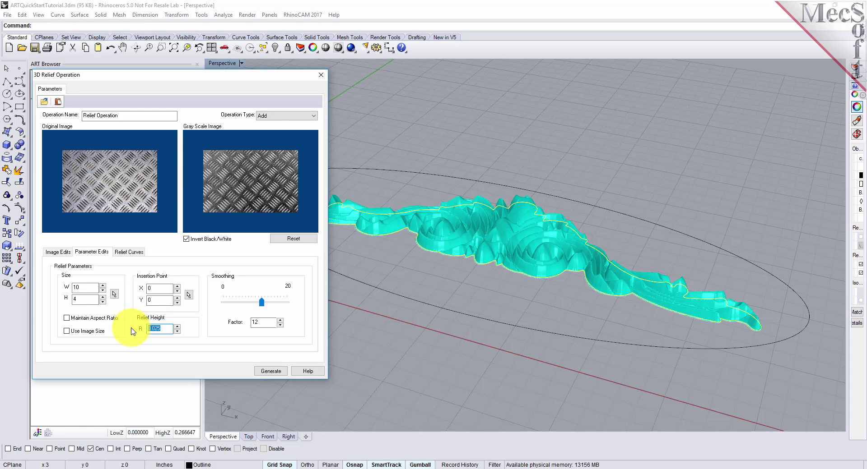
click(226, 207)
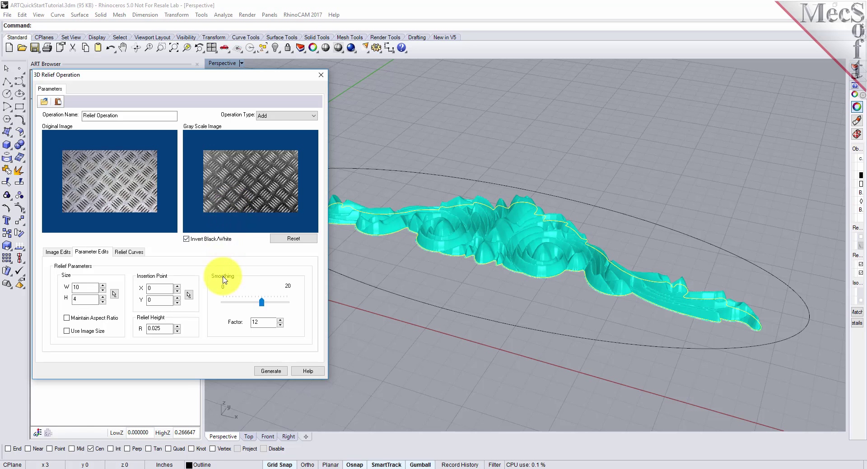
double_click(263, 323)
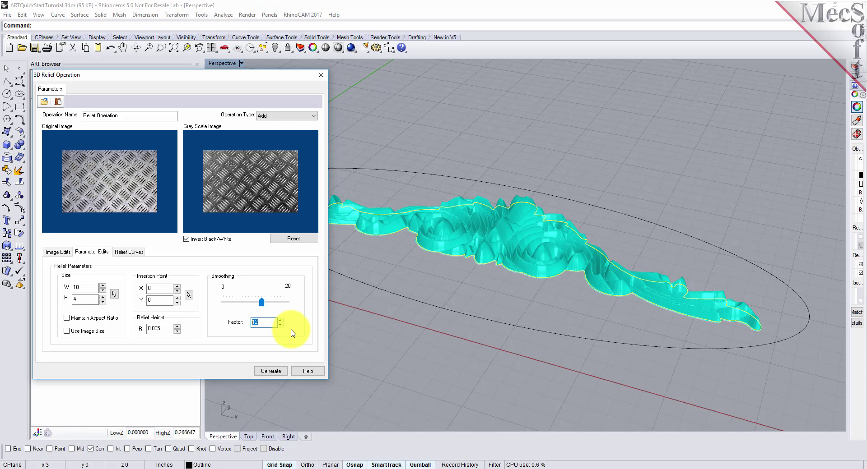
- Replace the relief's ornament border curve with the outer ellipse and generate the Relief Operation
click(129, 254)
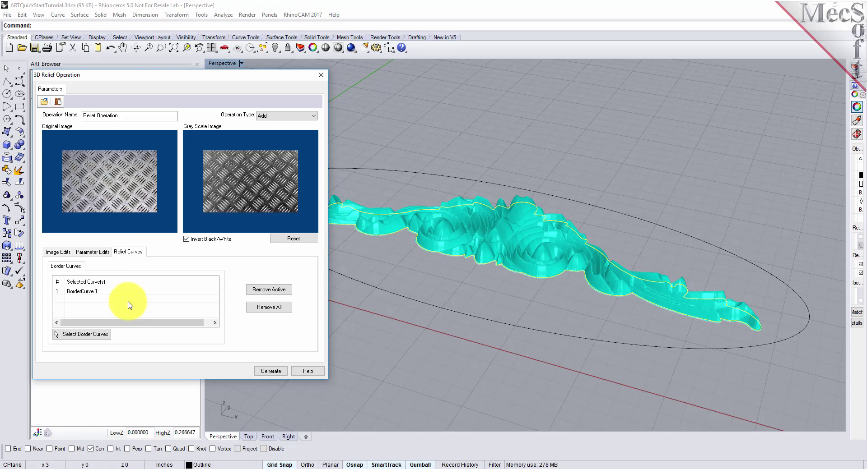
click(89, 293)
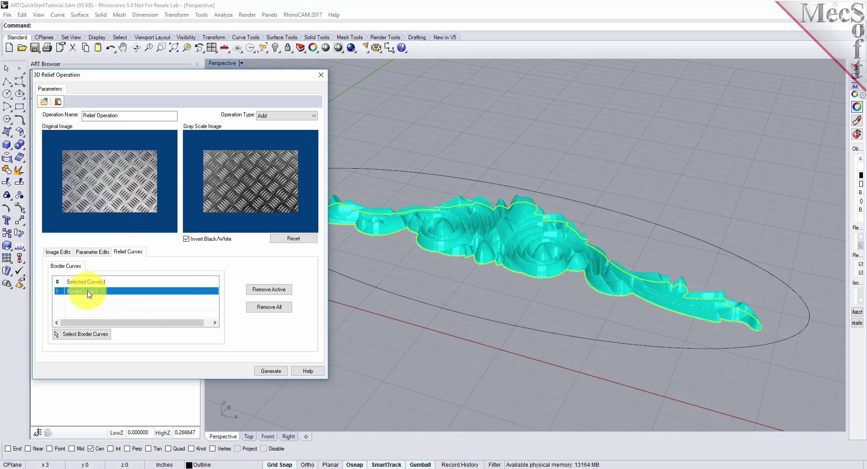
click(285, 292)
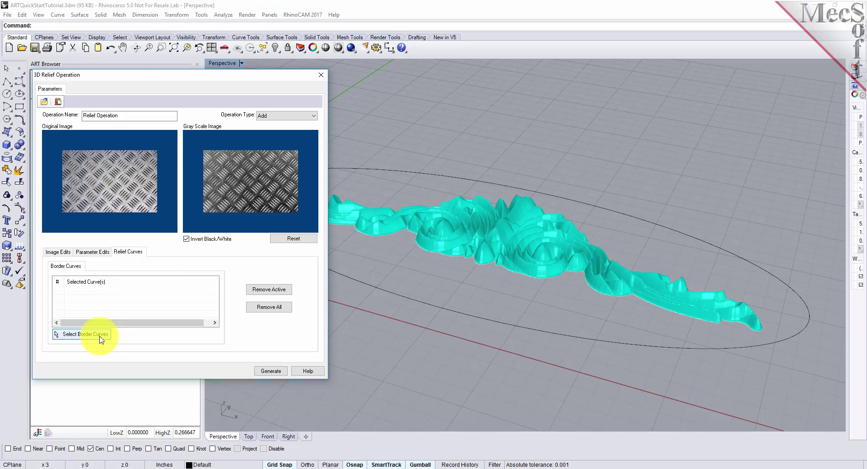
click(85, 335)
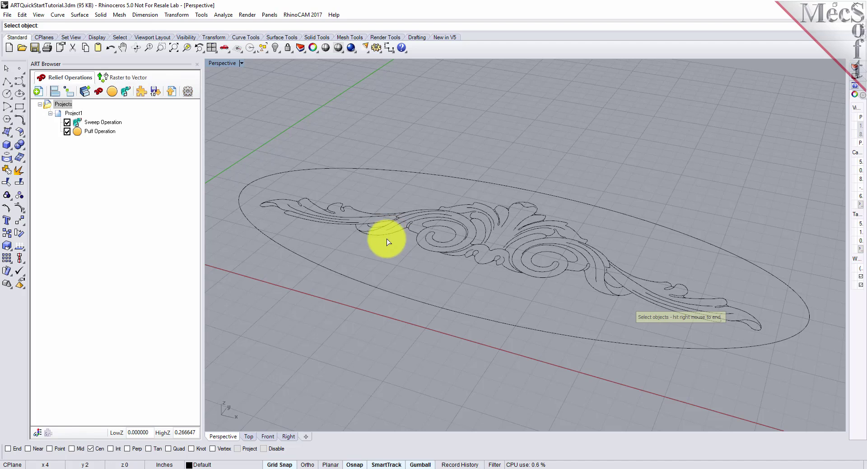
click(352, 280)
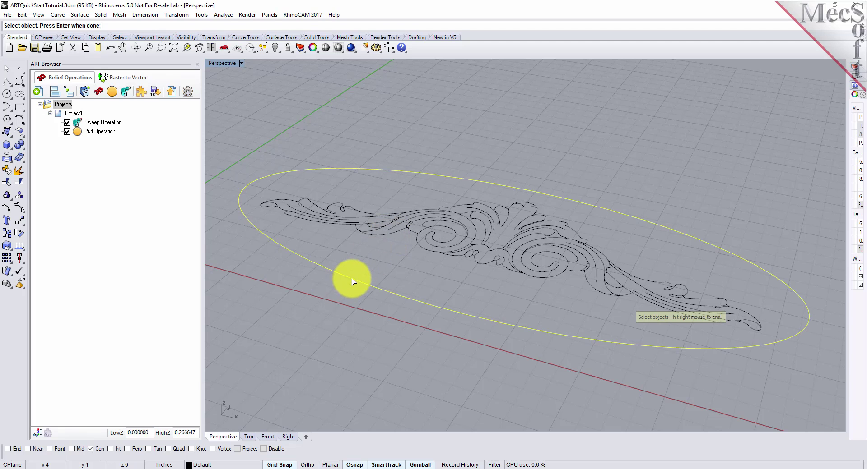
right_click(309, 280)
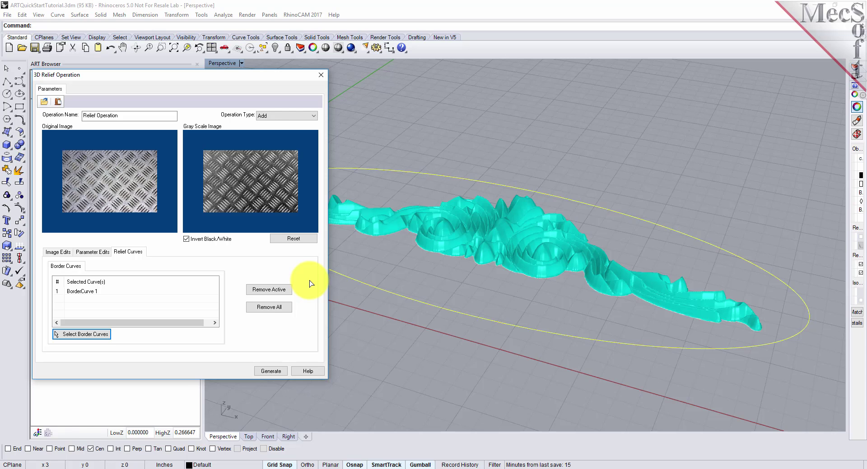
click(275, 371)
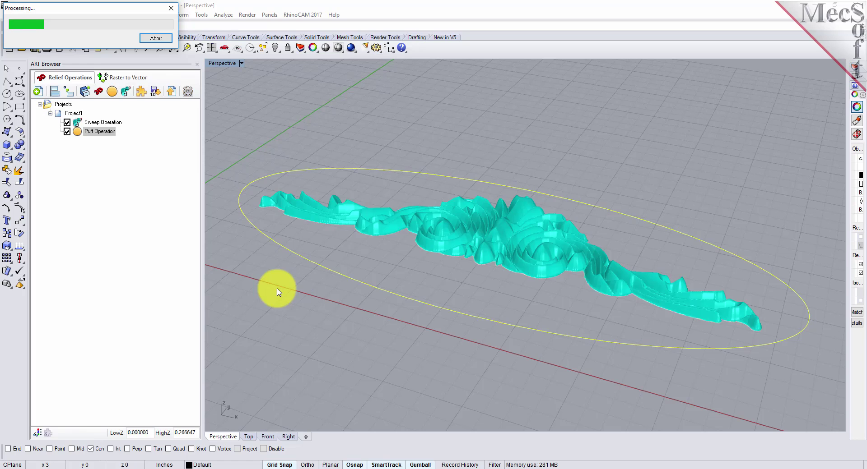
- Preview the Relief, Sweep and Puff operations individually, and the combined relief of Project1
click(78, 140)
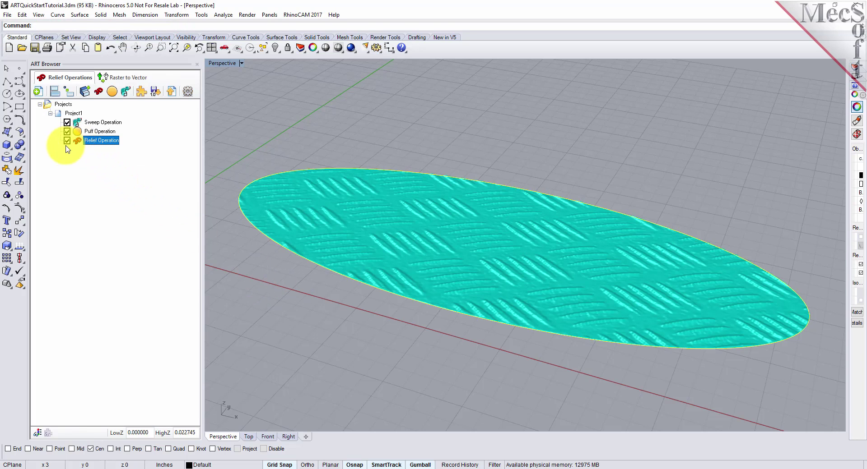
mouse_move(613, 343)
right_down()
mouse_move(553, 284)
mouse_move(513, 333)
mouse_move(515, 257)
mouse_move(542, 422)
mouse_move(604, 338)
right_up()
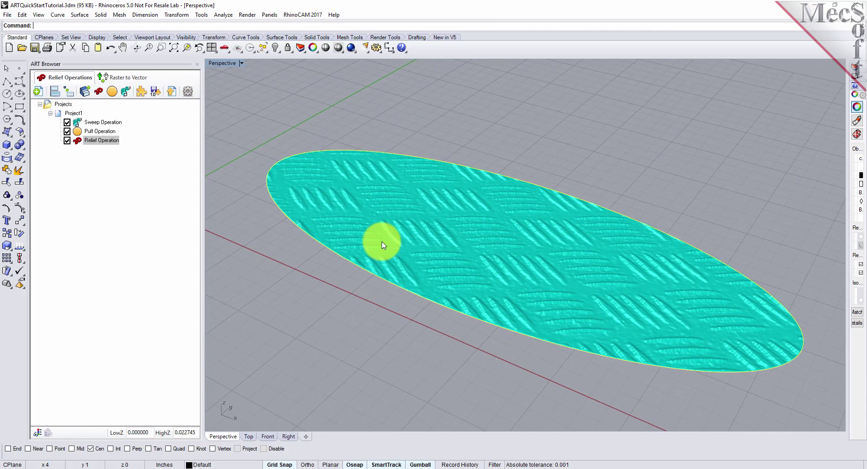
click(82, 124)
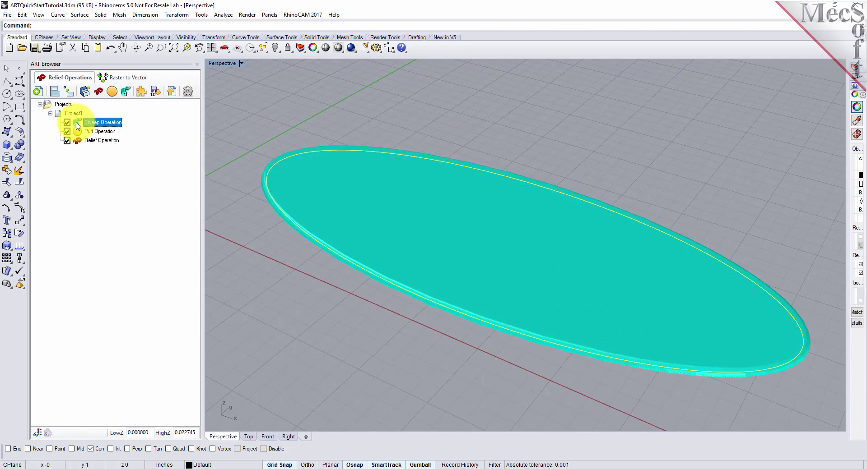
click(77, 131)
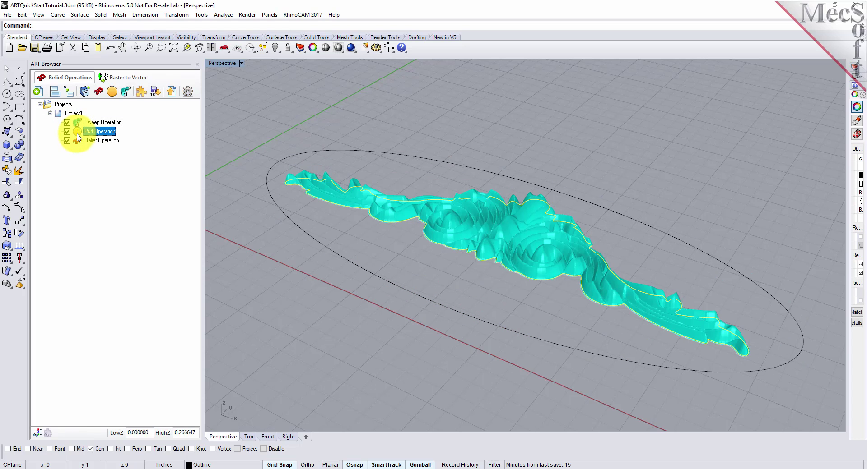
click(78, 142)
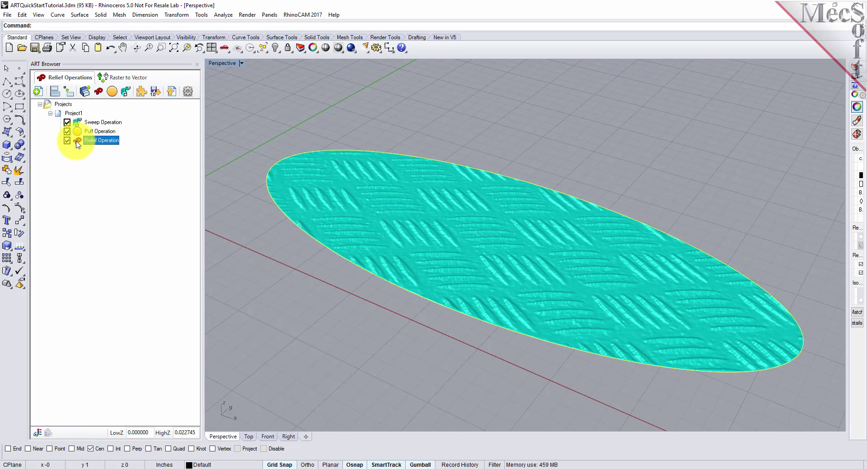
click(59, 115)
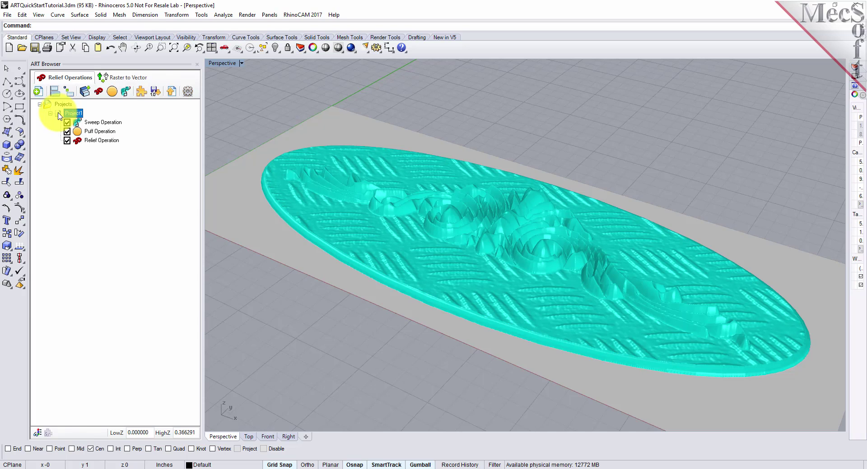
- Display the combined relief of Project1 in Shaded mode in the perspective viewport
mouse_move(603, 336)
right_down()
mouse_move(586, 324)
mouse_move(564, 273)
mouse_move(491, 244)
mouse_move(555, 228)
mouse_move(568, 301)
mouse_move(610, 369)
mouse_move(613, 350)
right_up()
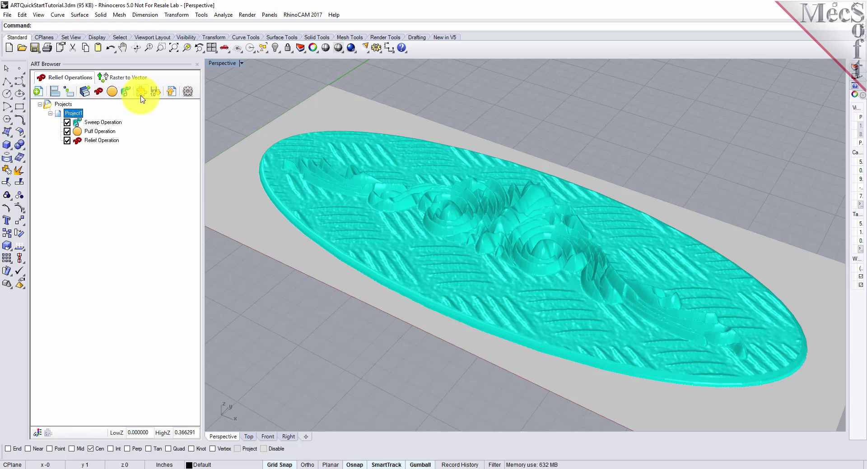
click(178, 97)
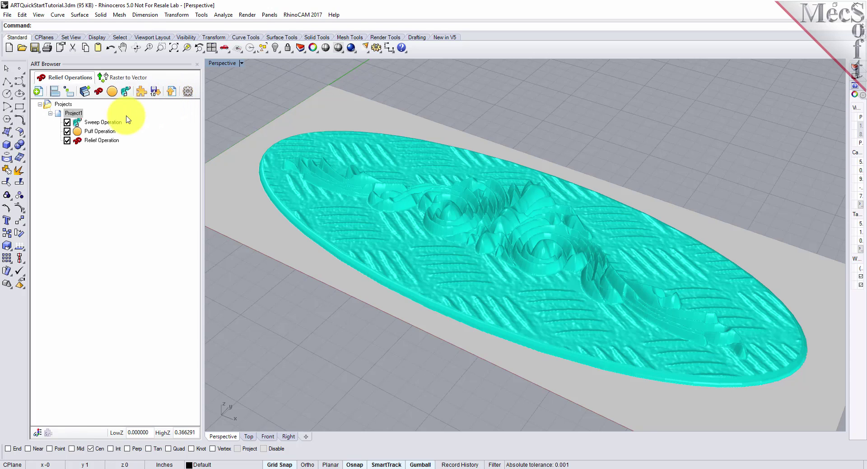
click(326, 47)
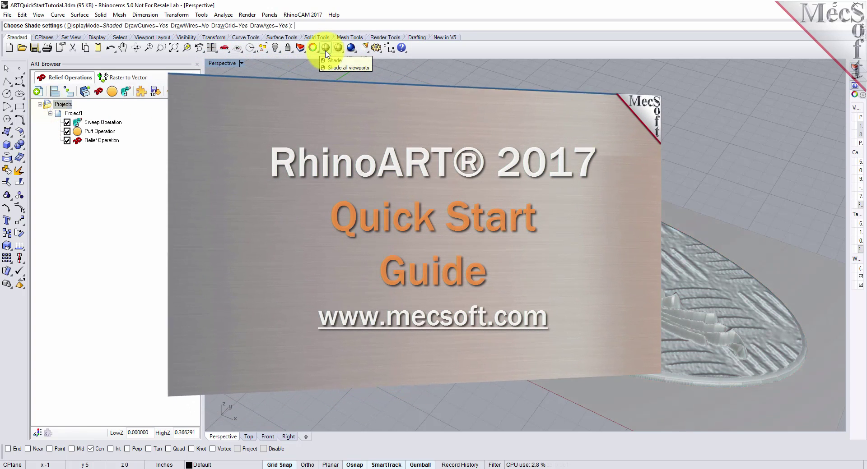